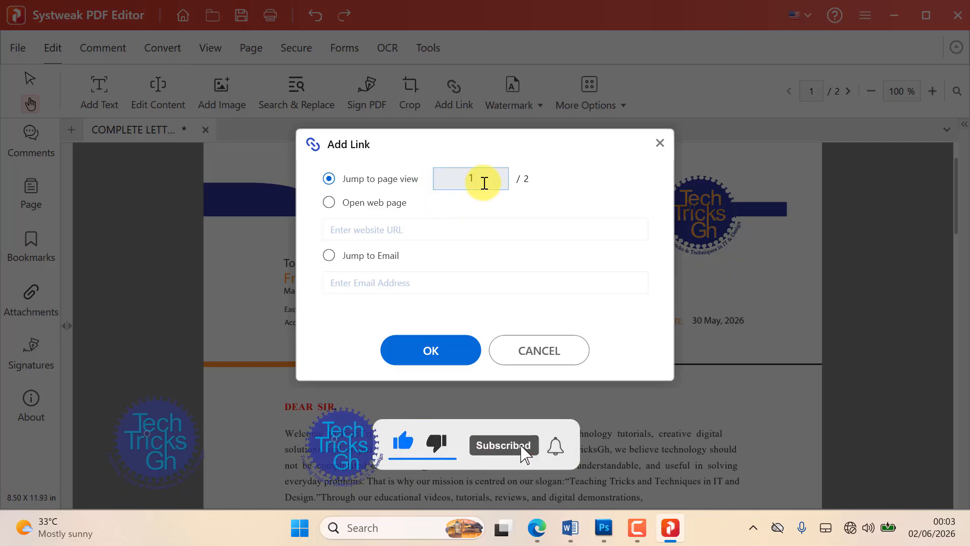
# Set the new link to jump to page 2 of the document and confirm it
pyautogui.doubleClick(483, 182)
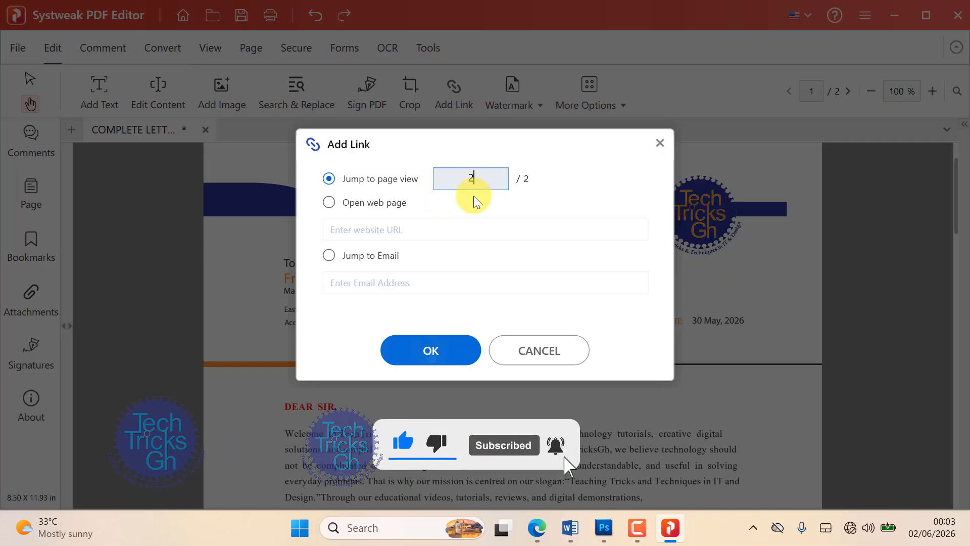
pyautogui.click(430, 350)
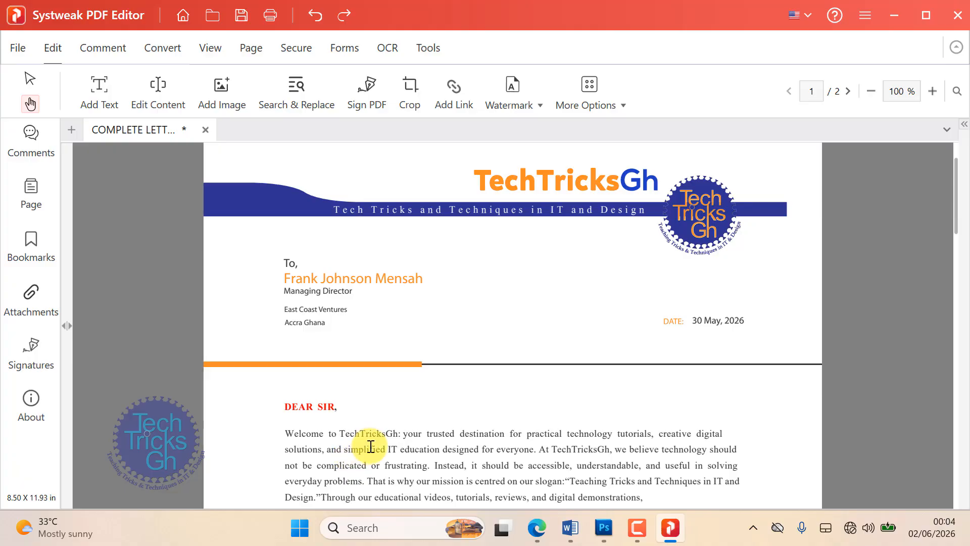
pyautogui.scroll(-5, 370, 439)
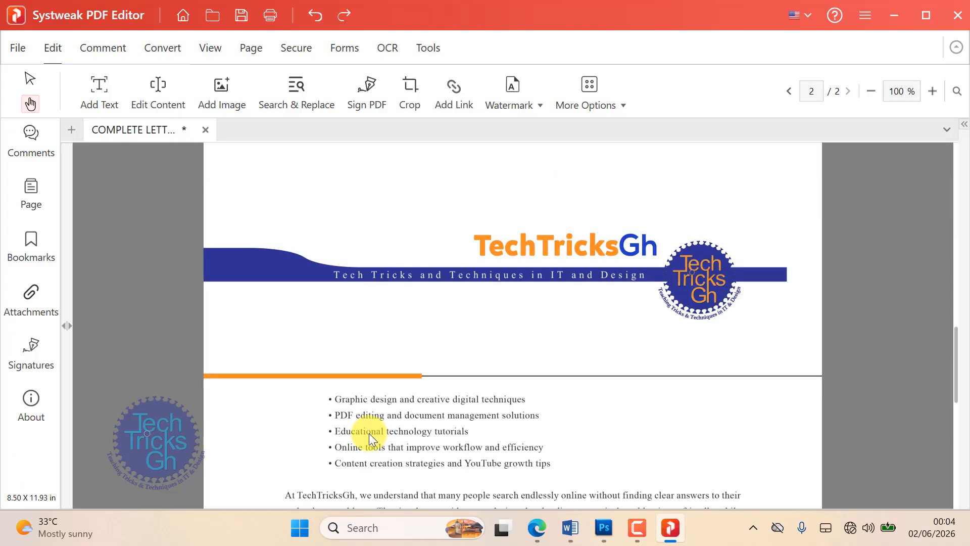
pyautogui.scroll(-8, 412, 413)
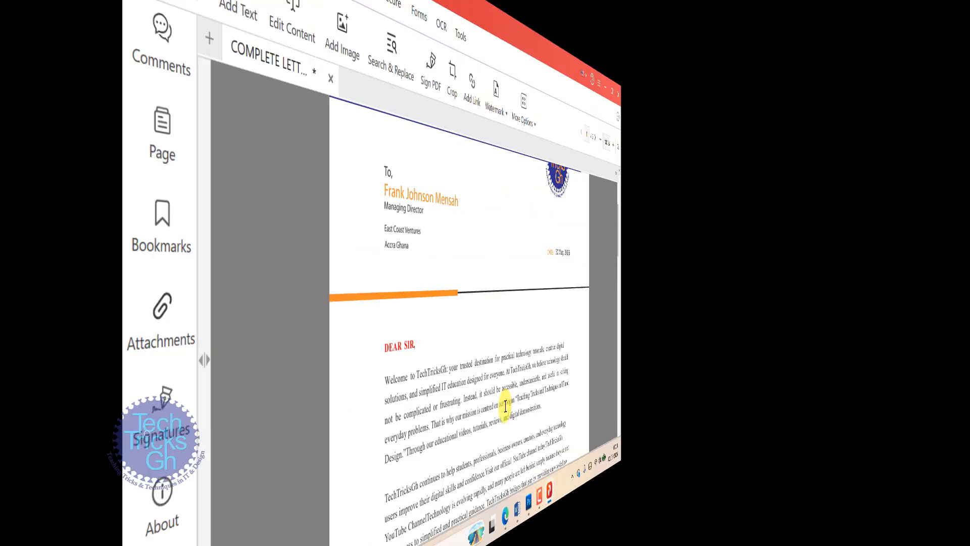
# Add a tiled text watermark reading "TechTricksGh" to all pages, in front of the text
pyautogui.scroll(-1, 533, 411)
pyautogui.scroll(3, 535, 414)
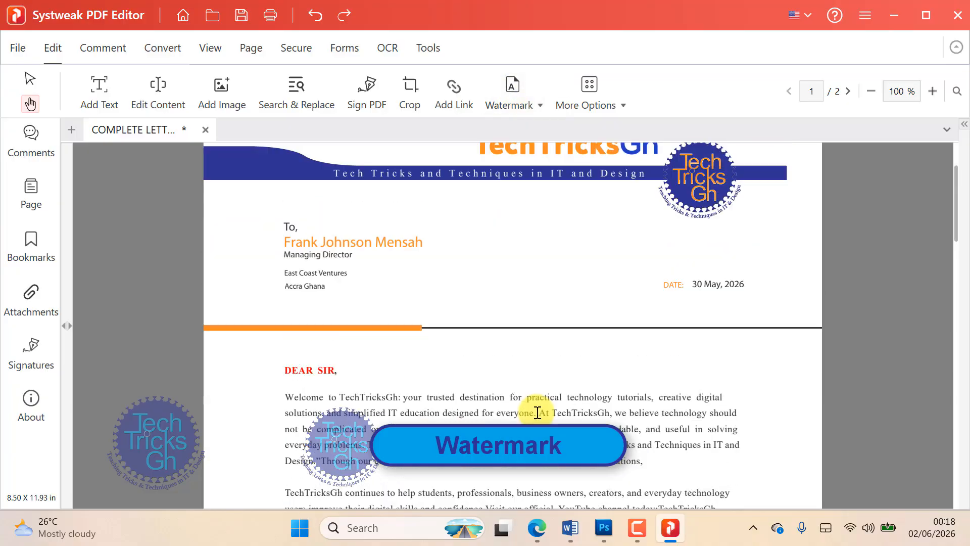
pyautogui.scroll(-1, 538, 414)
pyautogui.scroll(3, 538, 415)
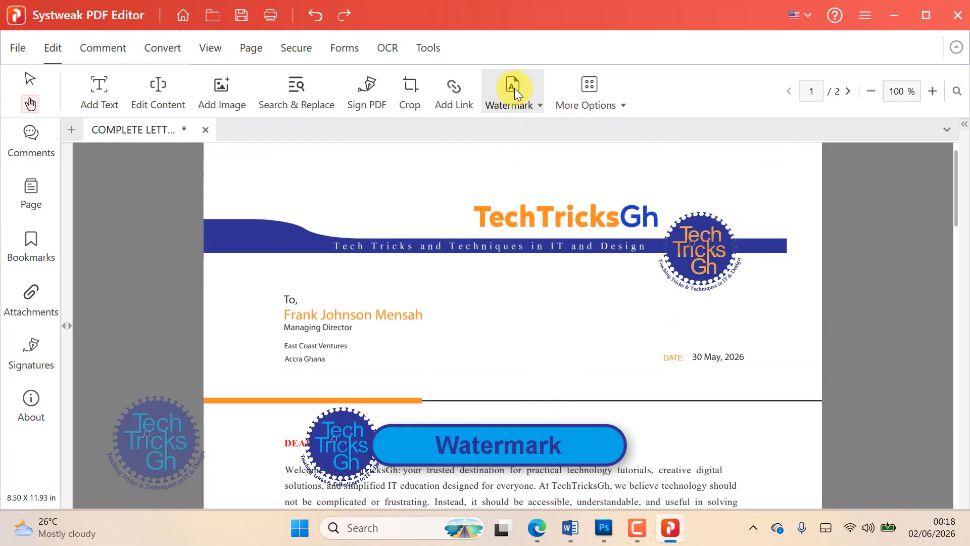
pyautogui.click(540, 104)
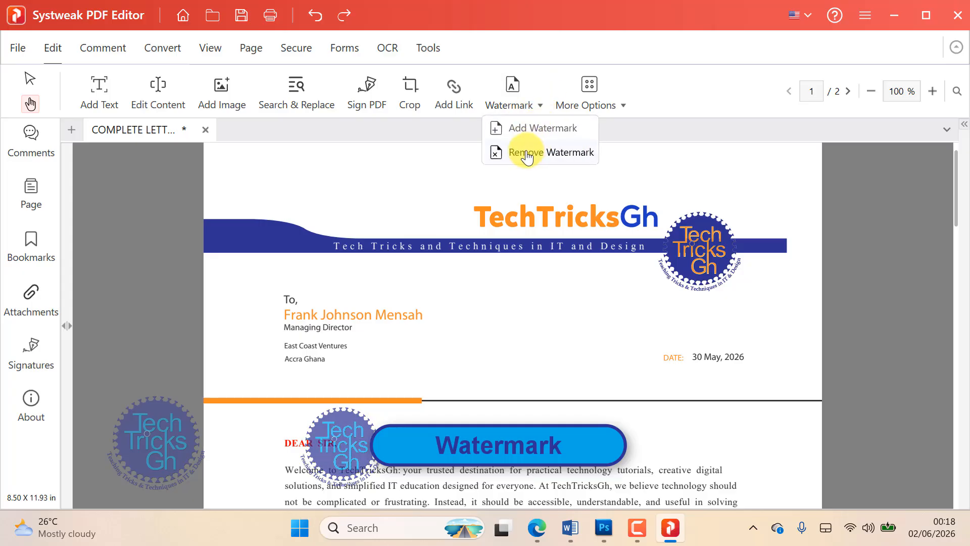
pyautogui.click(541, 132)
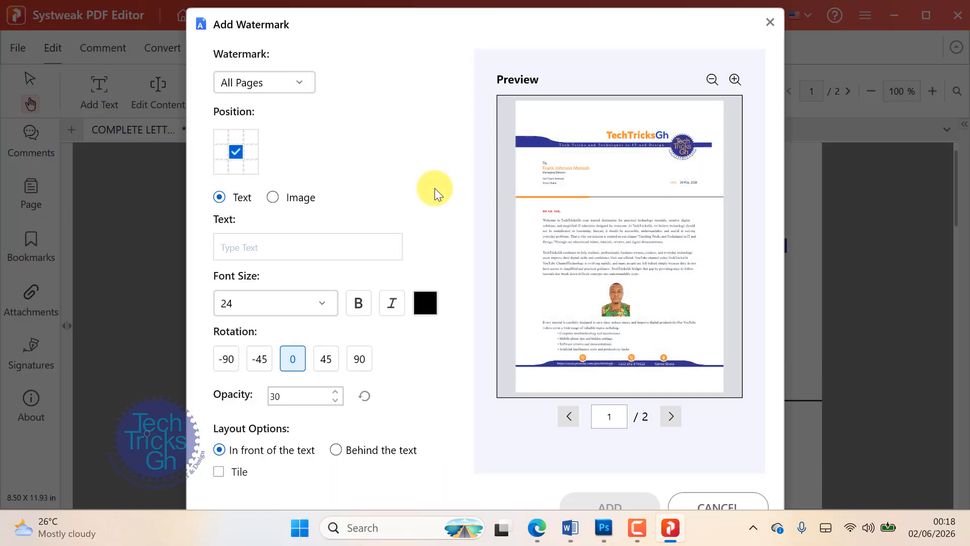
pyautogui.click(236, 248)
pyautogui.write('TechTricksGh')
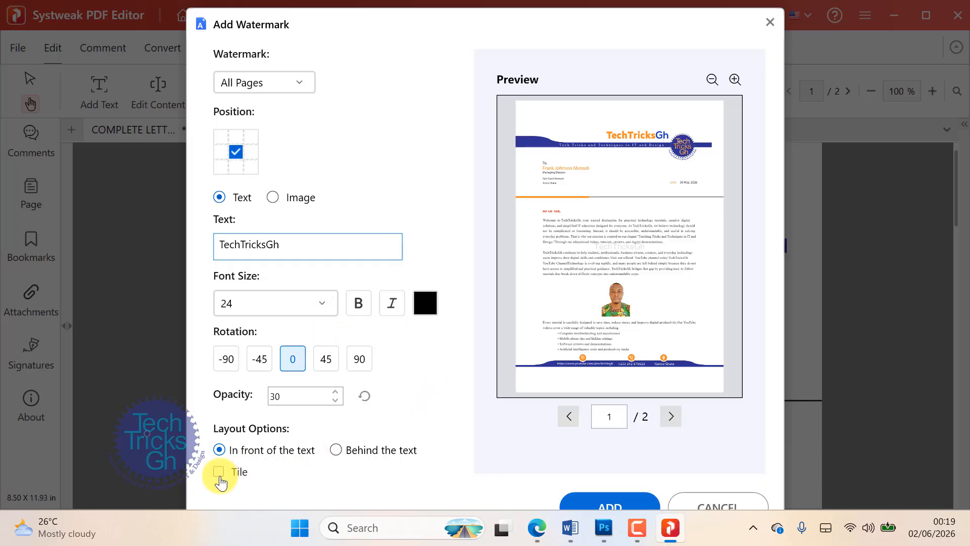
pyautogui.click(221, 478)
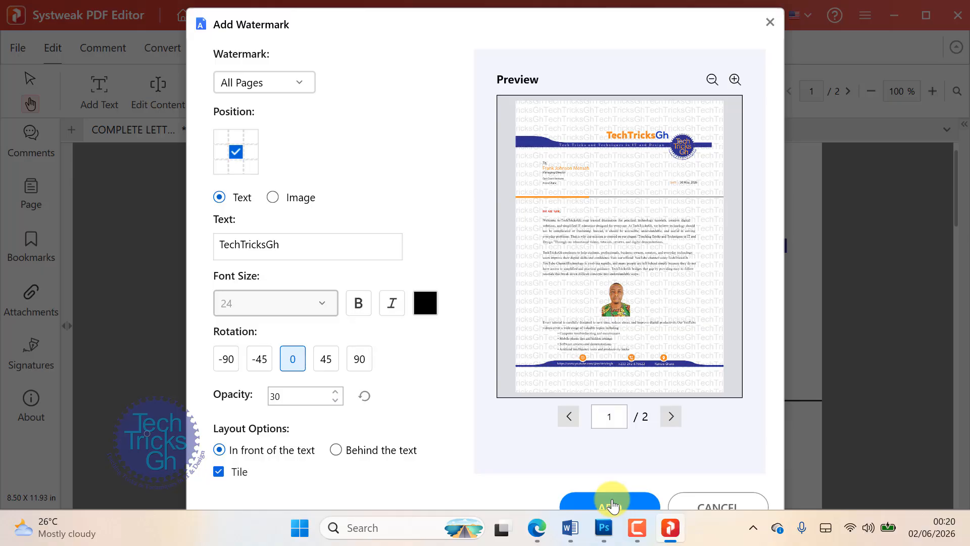
pyautogui.click(611, 503)
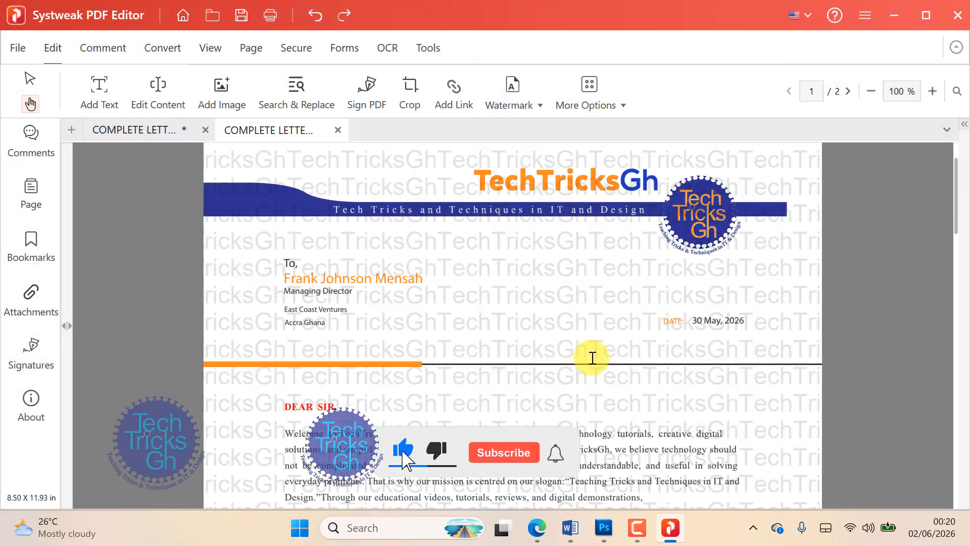
# Check the tiled watermark on both pages and remove it from the document
pyautogui.scroll(-10, 592, 358)
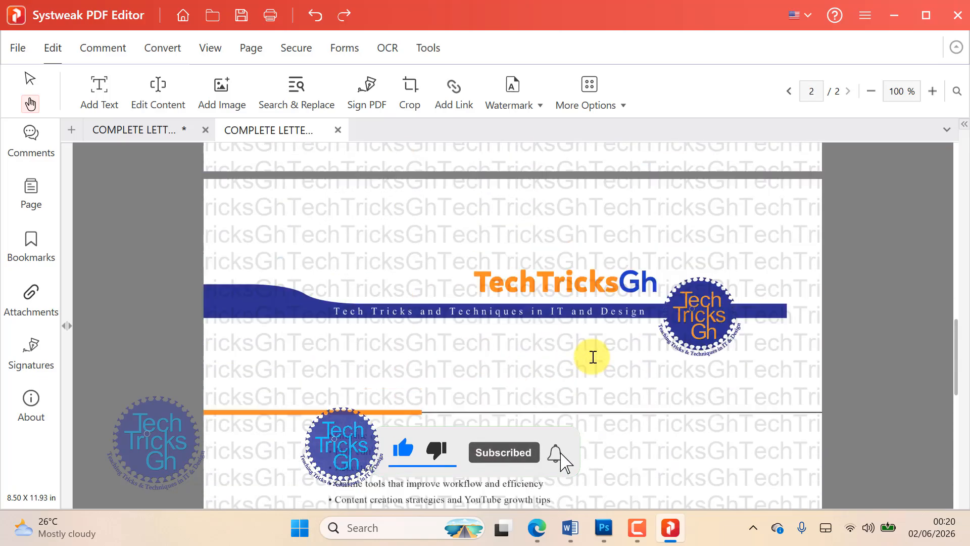
pyautogui.scroll(10, 592, 354)
pyautogui.scroll(-1, 591, 344)
pyautogui.click(539, 104)
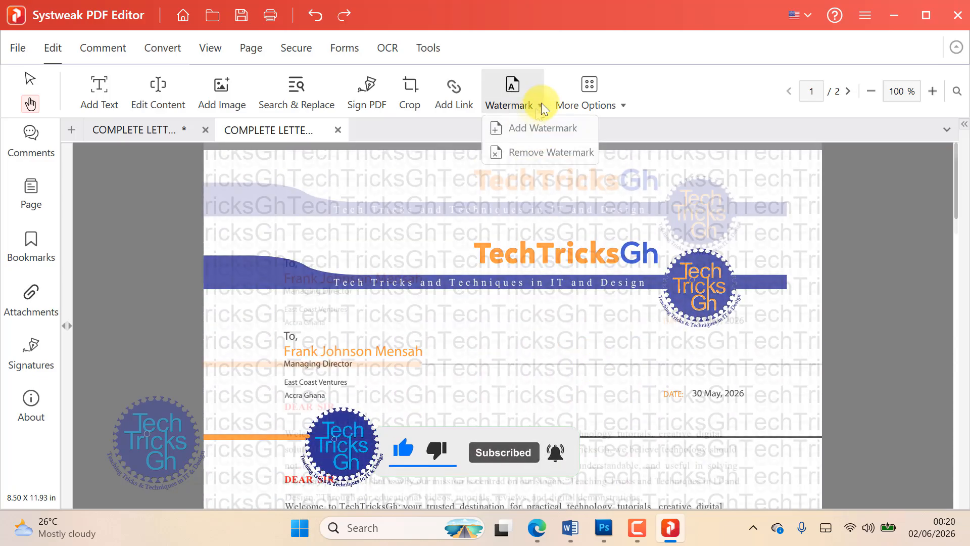
pyautogui.click(546, 152)
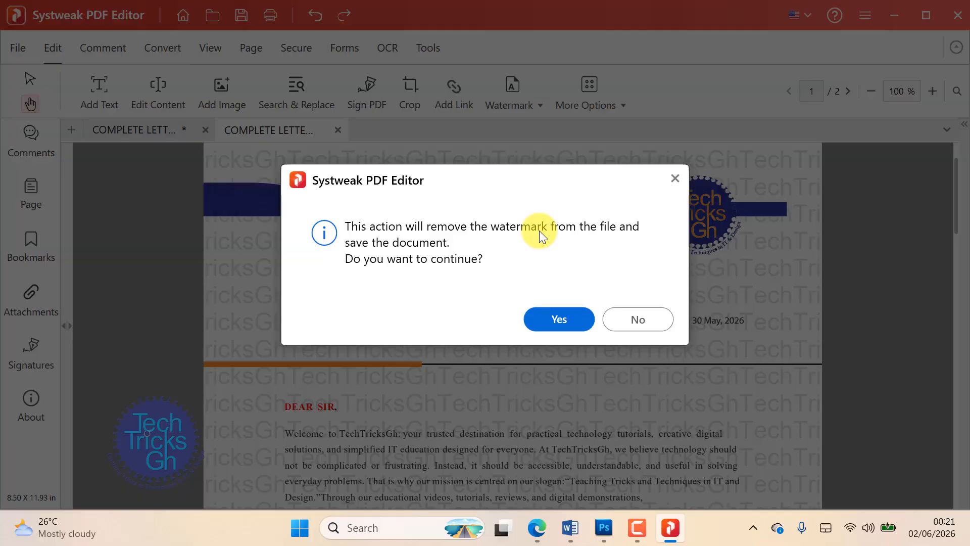
pyautogui.click(554, 319)
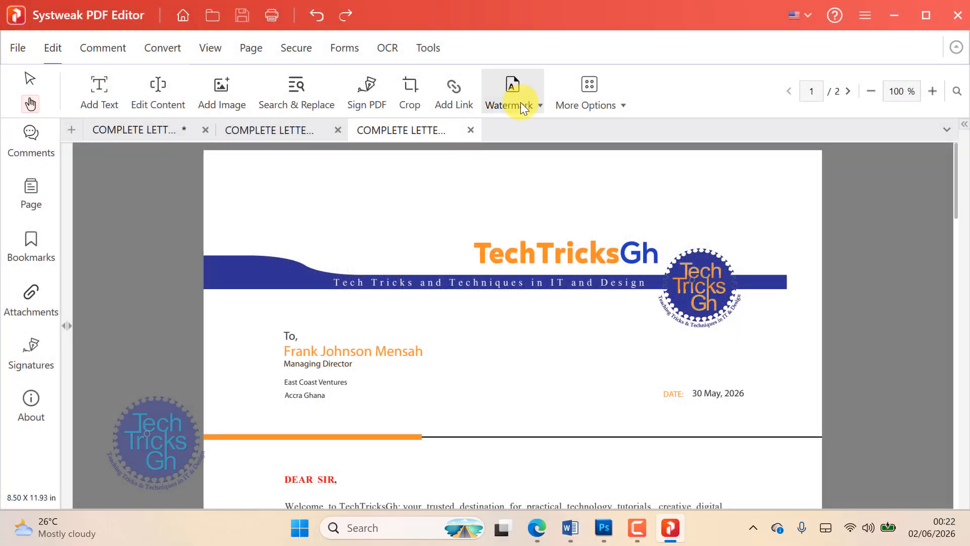
# Add a single centred "TechTricksGh" text watermark in a larger font size to all pages
pyautogui.click(517, 105)
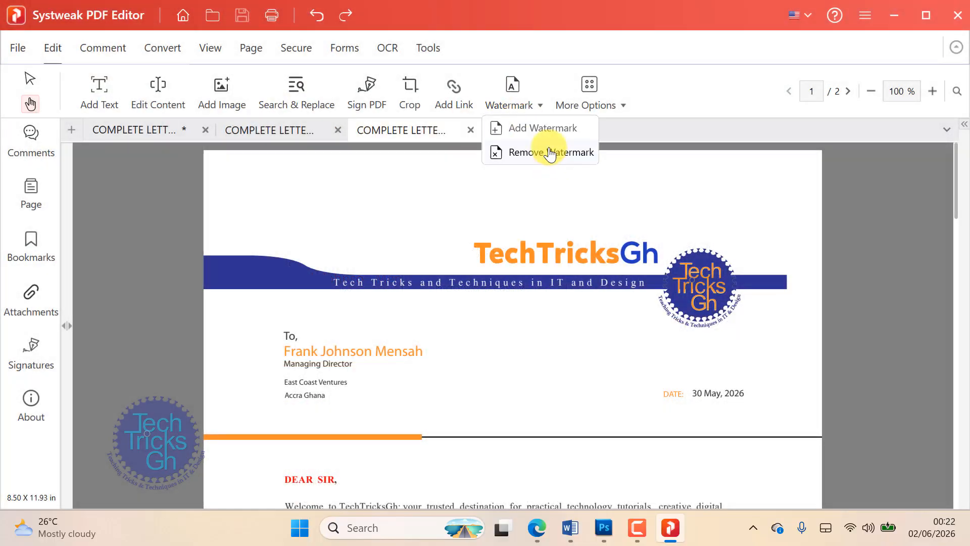
pyautogui.click(550, 130)
pyautogui.click(275, 248)
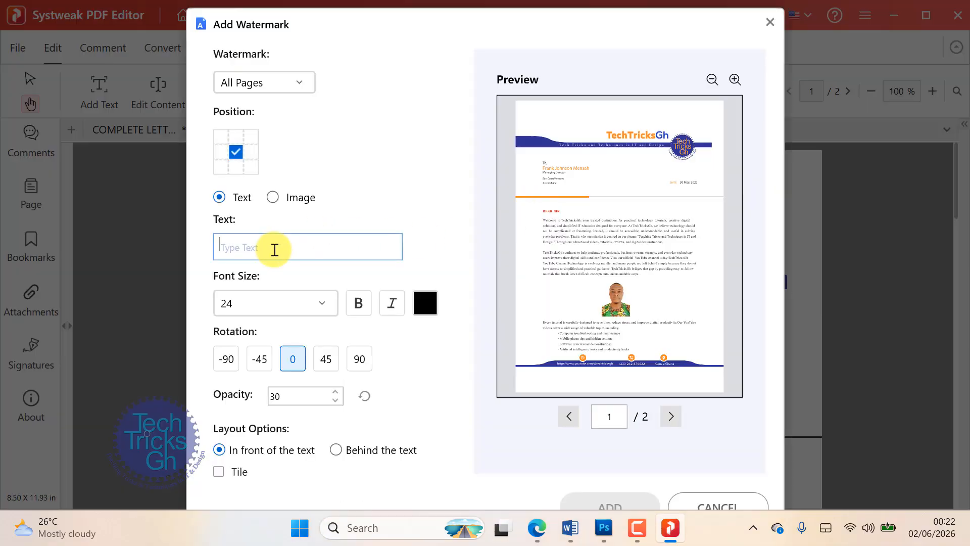
pyautogui.write('TechTricksGh')
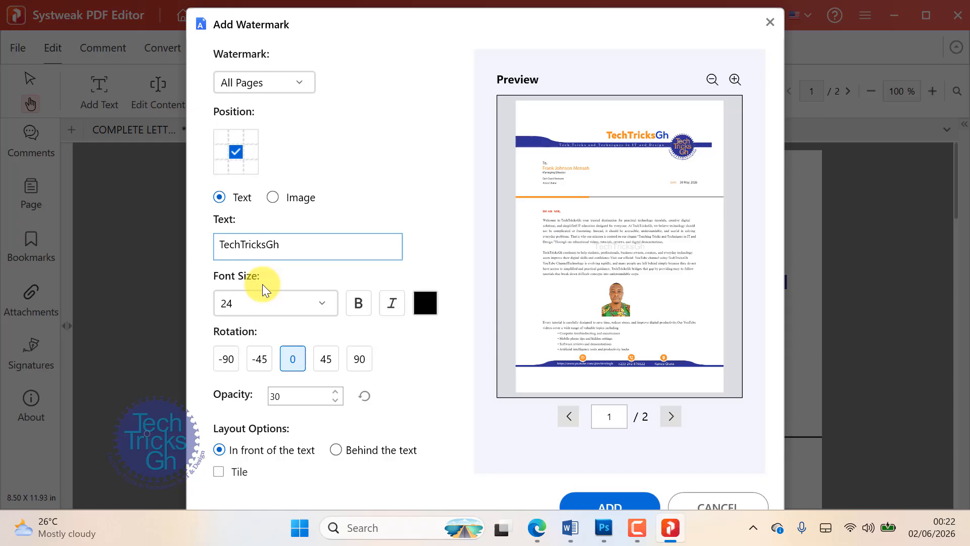
pyautogui.click(321, 305)
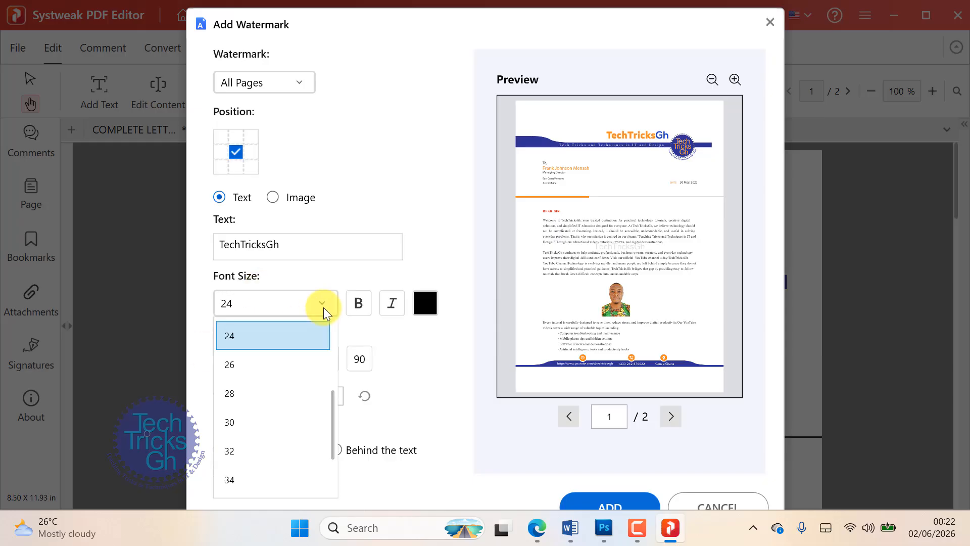
pyautogui.scroll(-2, 263, 429)
pyautogui.click(256, 480)
pyautogui.click(620, 504)
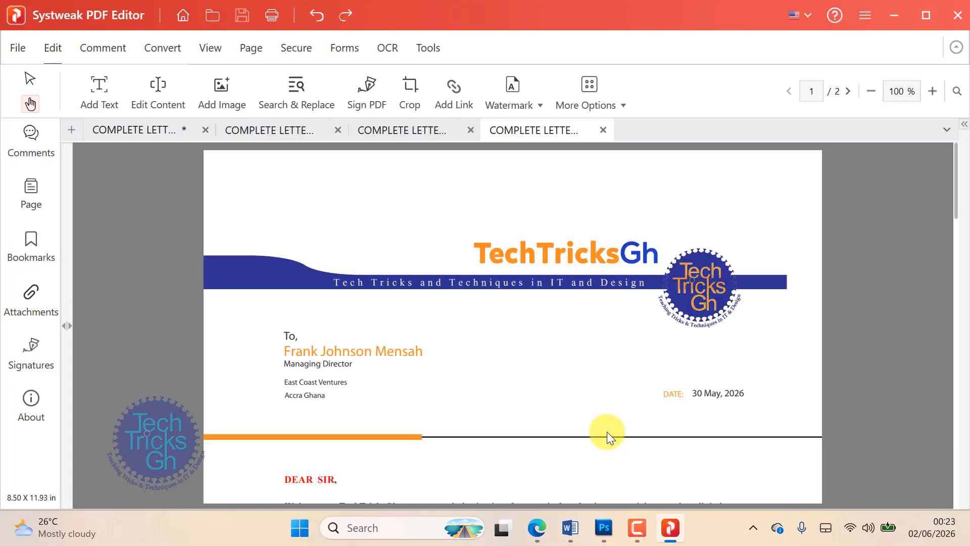
# Examine the centred text watermark on both pages of the letter
pyautogui.scroll(-5, 580, 392)
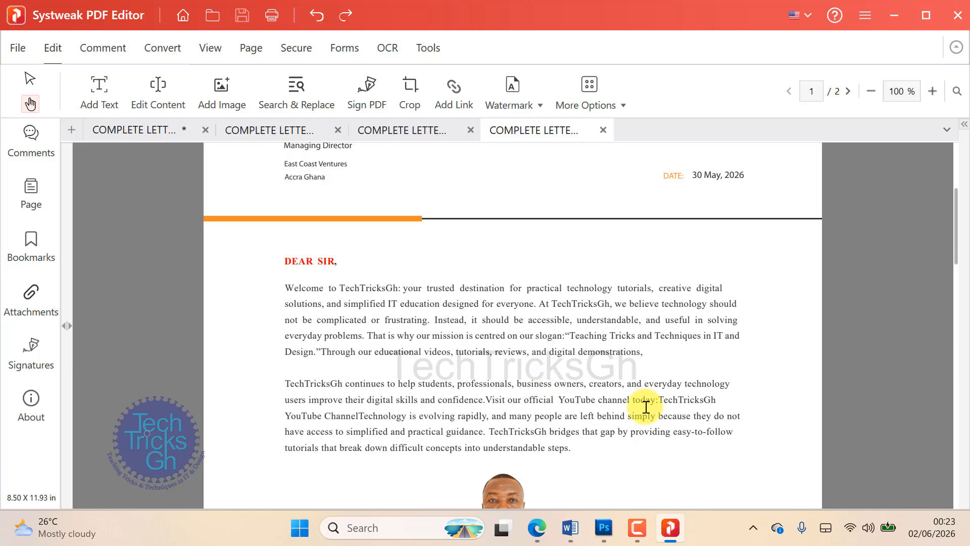
pyautogui.scroll(-3, 644, 408)
pyautogui.scroll(-5, 645, 406)
pyautogui.scroll(-2, 627, 404)
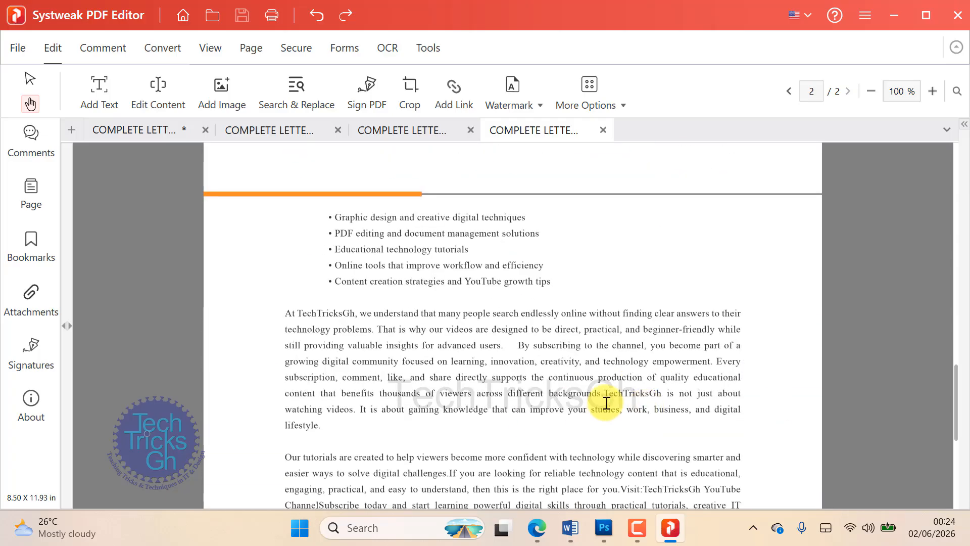
pyautogui.scroll(2, 606, 402)
pyautogui.scroll(5, 605, 402)
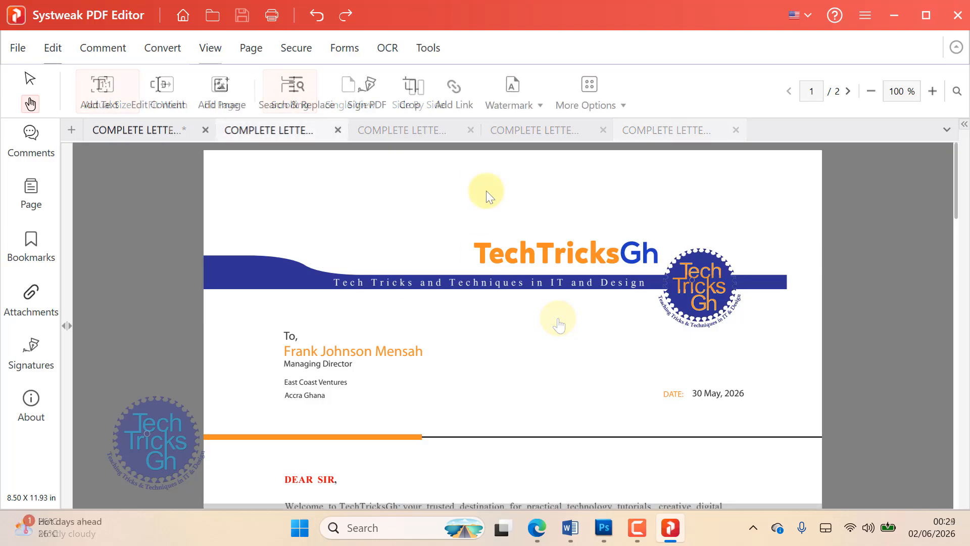
# Set up an image watermark for all pages using TechTricksGh Logo.png, positioned at the bottom-right of the page
pyautogui.click(523, 106)
pyautogui.click(520, 127)
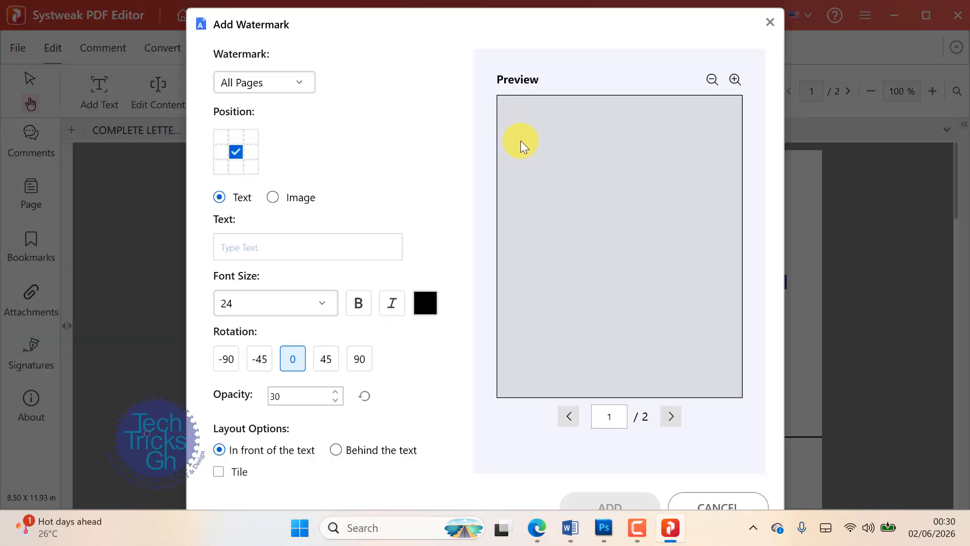
pyautogui.click(273, 197)
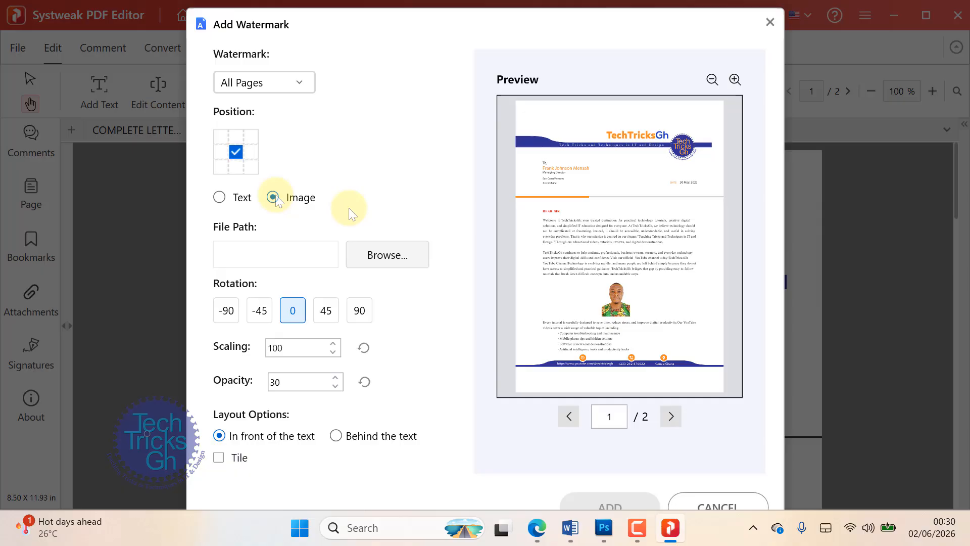
pyautogui.click(376, 264)
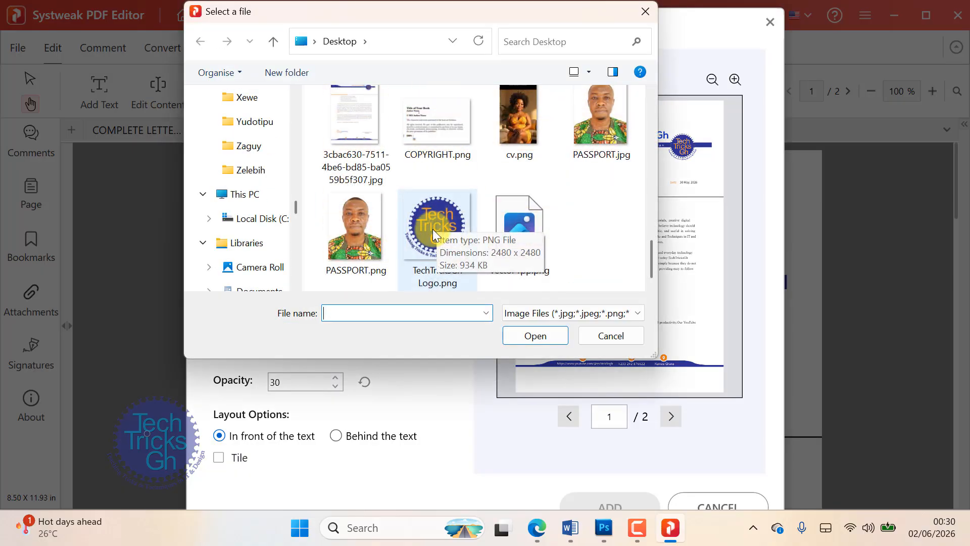
pyautogui.click(429, 241)
pyautogui.click(529, 337)
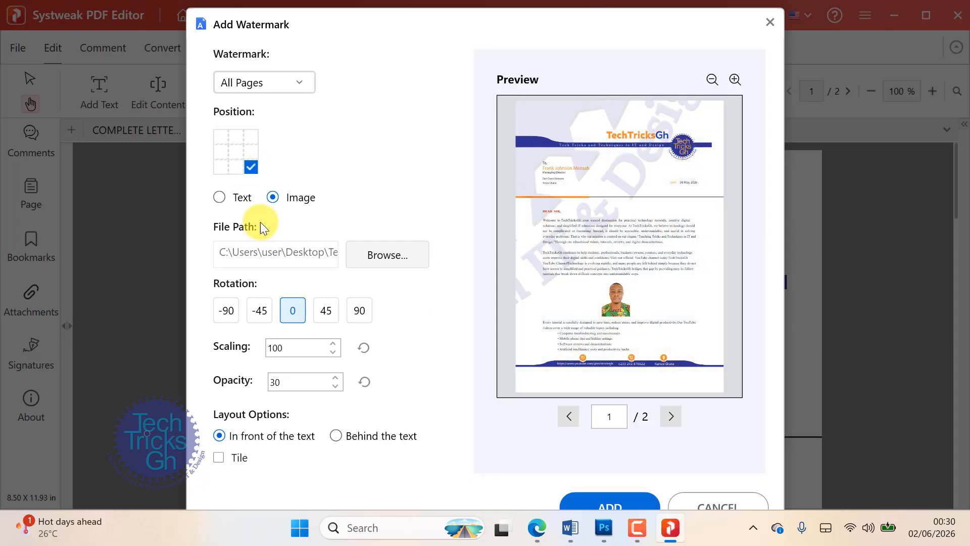
# Set the logo watermark's scaling to 50, keep it in front of the text and add it
pyautogui.moveTo(332, 350); pyautogui.dragTo(338, 357)
pyautogui.click(220, 438)
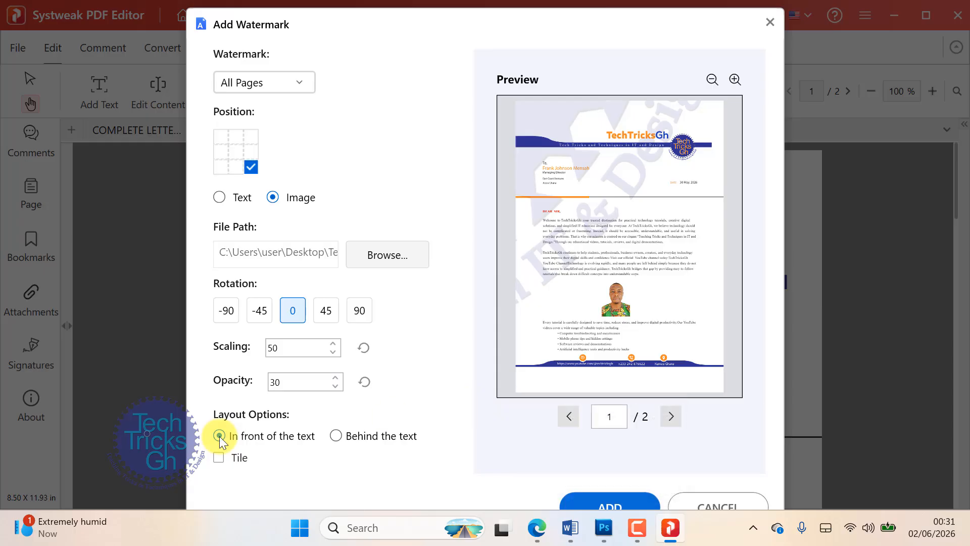
pyautogui.click(598, 505)
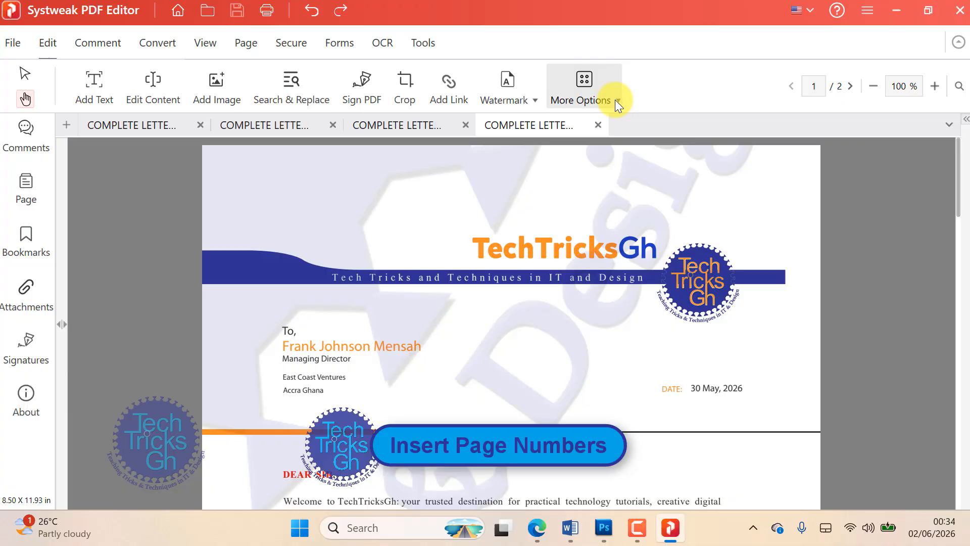
# Insert page numbers on all pages at the bottom centre, in 1,2,3 style with the prefix "Page" starting from 1
pyautogui.click(615, 99)
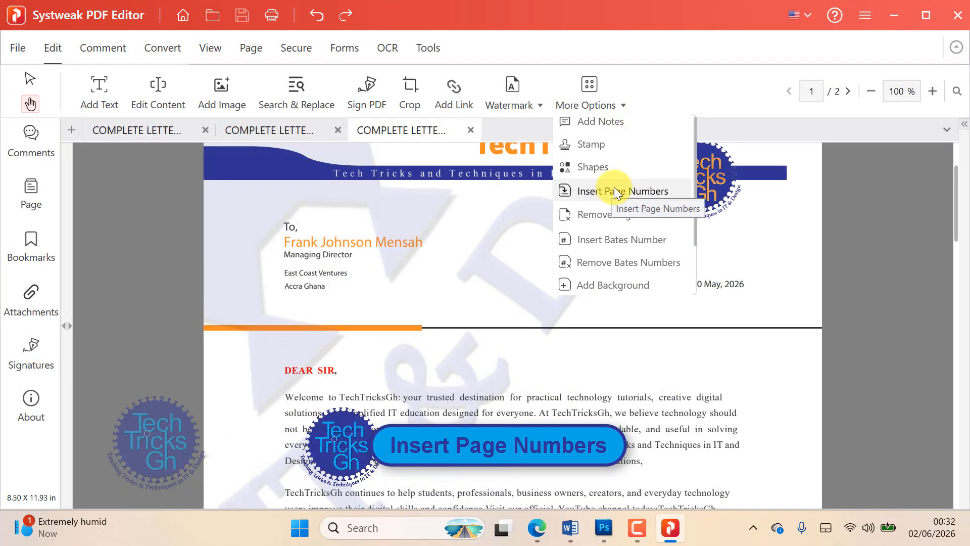
pyautogui.click(614, 190)
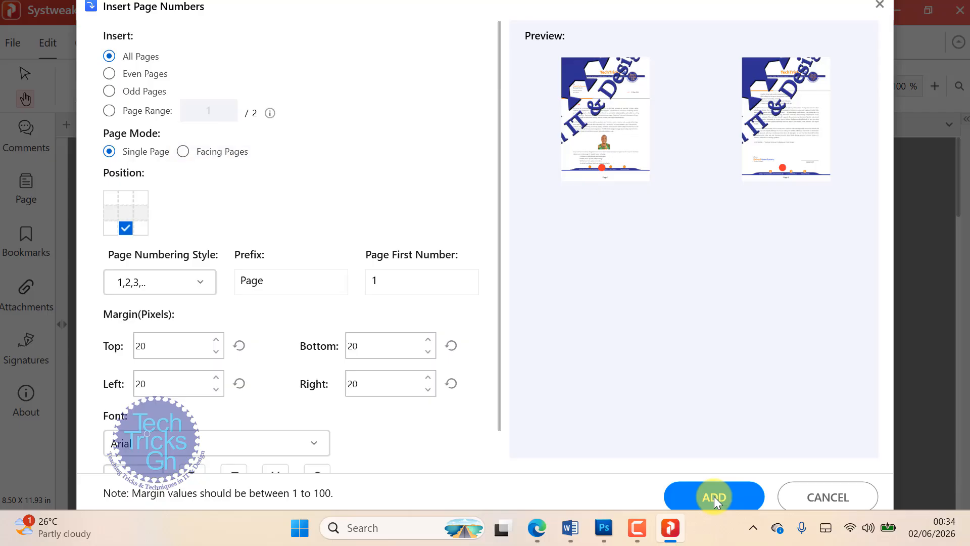
pyautogui.click(714, 497)
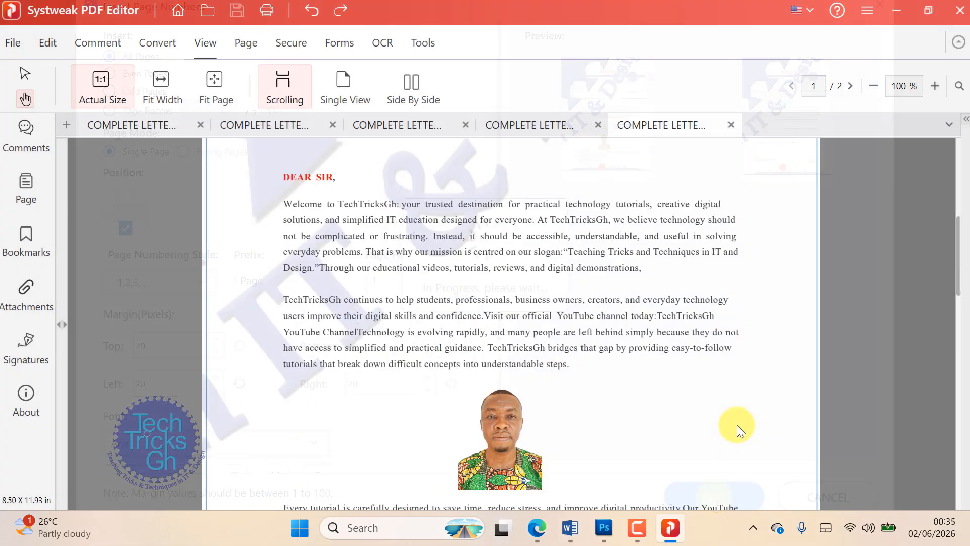
pyautogui.scroll(-10, 544, 403)
pyautogui.scroll(-7, 543, 404)
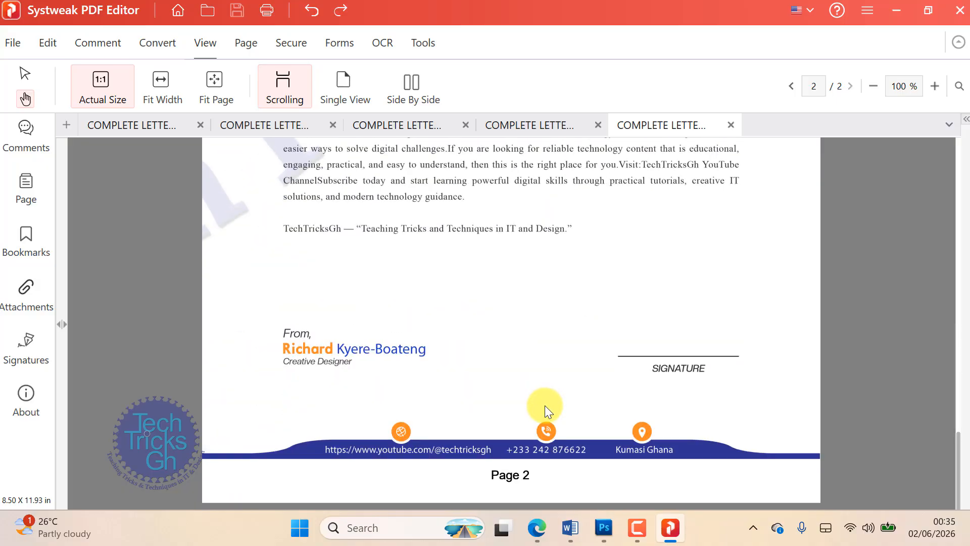
# Close the four older copies of the letter, leaving only the page-numbered version open
pyautogui.scroll(4, 563, 402)
pyautogui.click(200, 126)
pyautogui.click(200, 125)
pyautogui.click(200, 126)
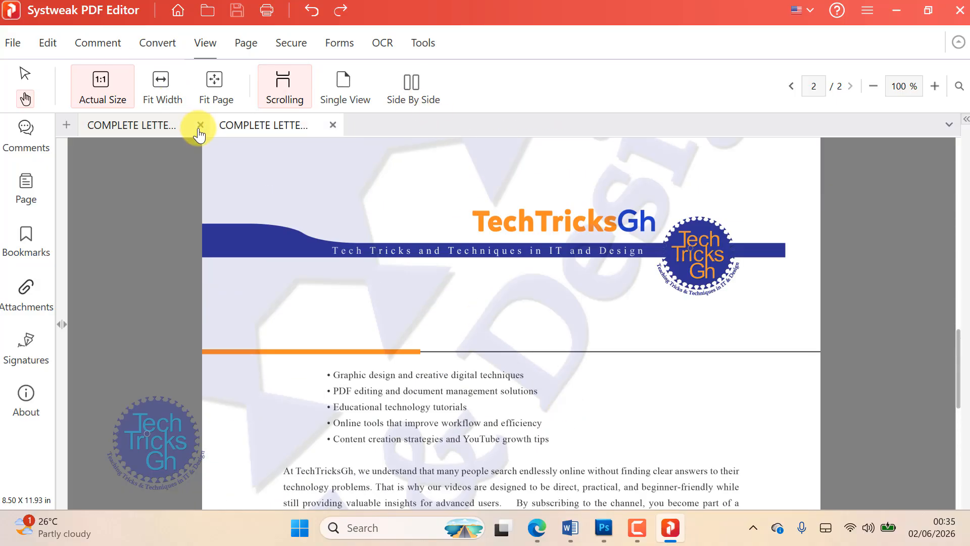
pyautogui.click(200, 126)
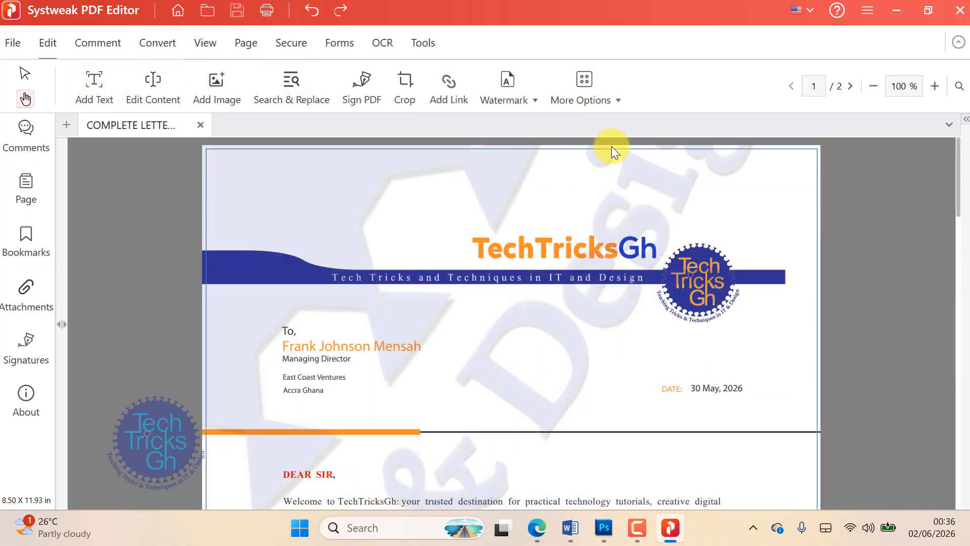
# Add a note at the end of the letter's first paragraph reading "Please call and let's talk about the first paragraph", then close its pop-up
pyautogui.click(618, 102)
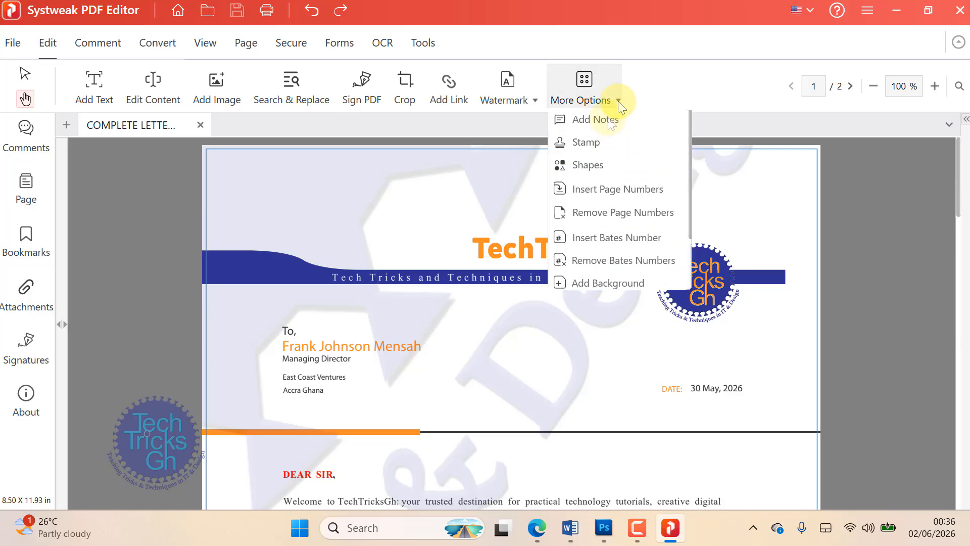
pyautogui.click(608, 119)
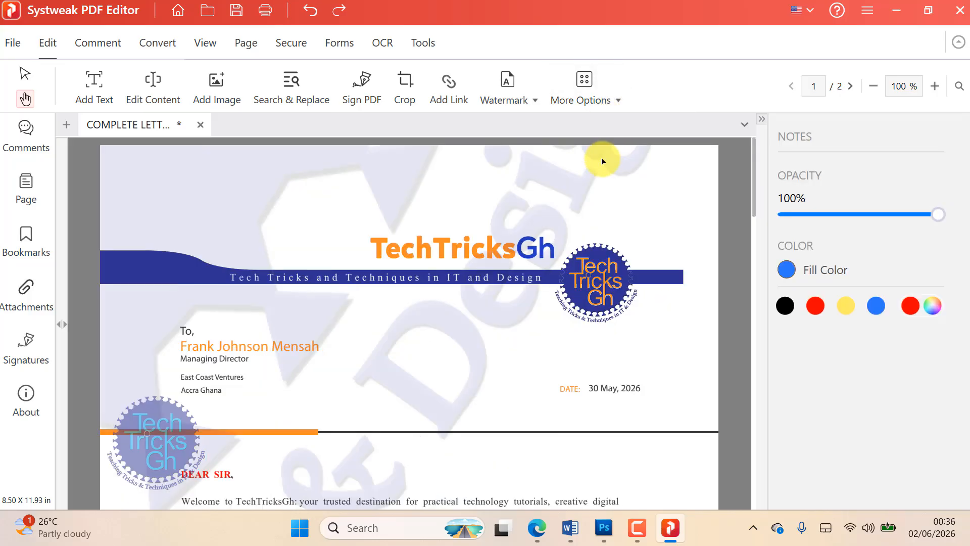
pyautogui.scroll(-2, 410, 394)
pyautogui.scroll(-3, 410, 394)
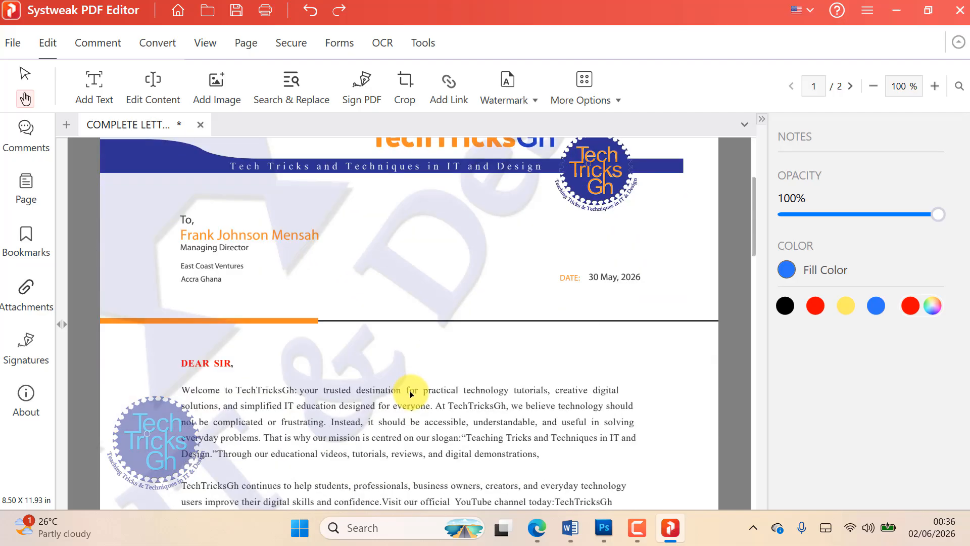
pyautogui.click(537, 387)
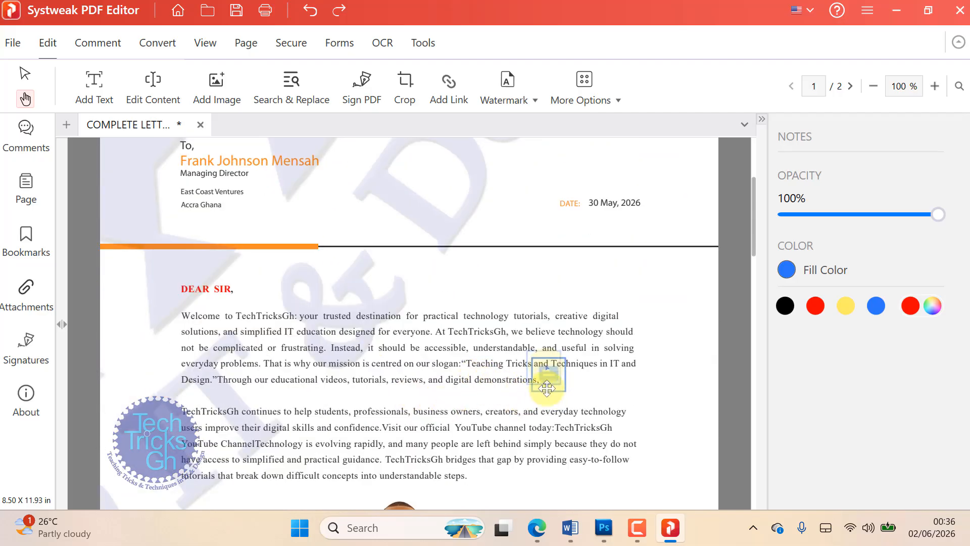
pyautogui.doubleClick(545, 395)
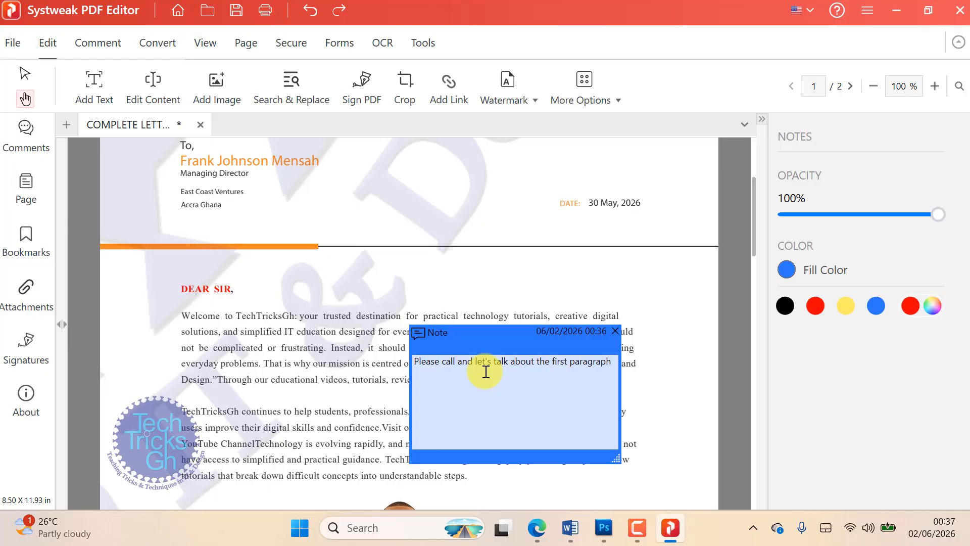
pyautogui.click(616, 331)
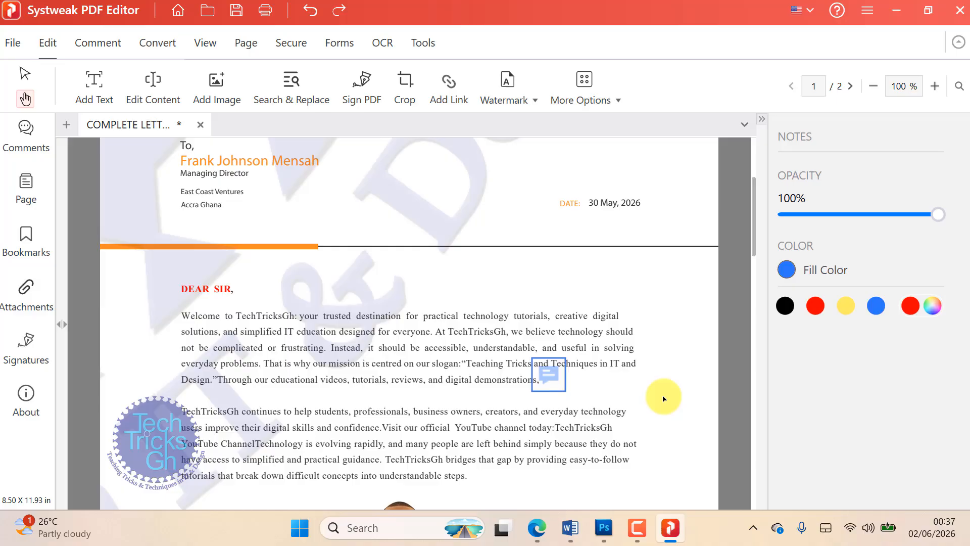
# Add a note beside the last bullet point on page 2 reading "Call me around 2pm" and close its pop-up
pyautogui.scroll(-10, 664, 399)
pyautogui.click(451, 380)
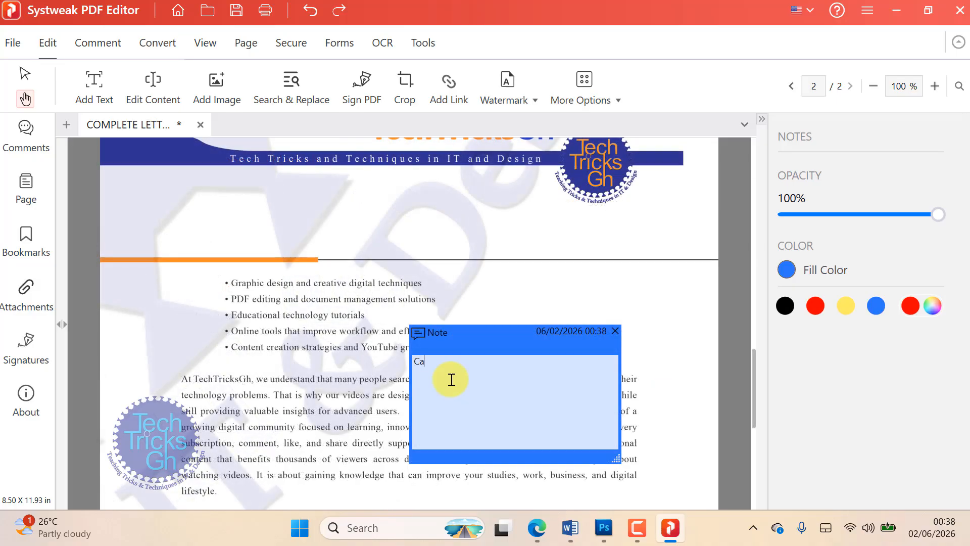
pyautogui.write('Call me around 2pm')
pyautogui.click(616, 331)
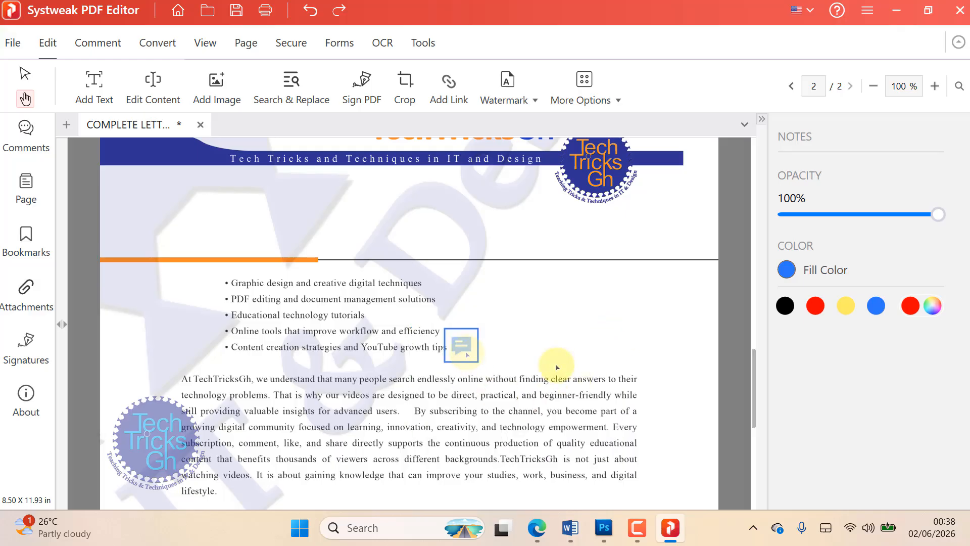
# Place the default Approved stamp between the sender's name and the signature line on page 2, and shrink it to fit there
pyautogui.scroll(1, 564, 348)
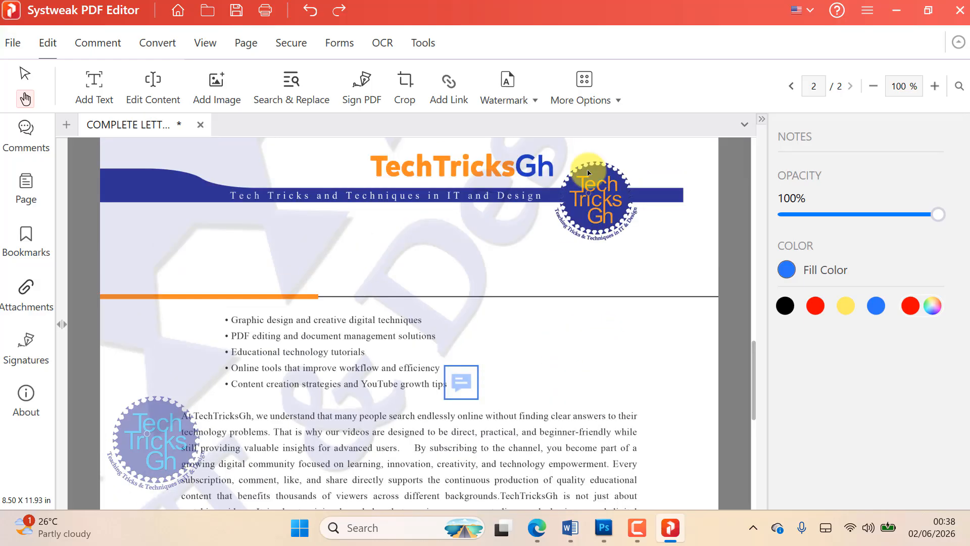
pyautogui.click(619, 99)
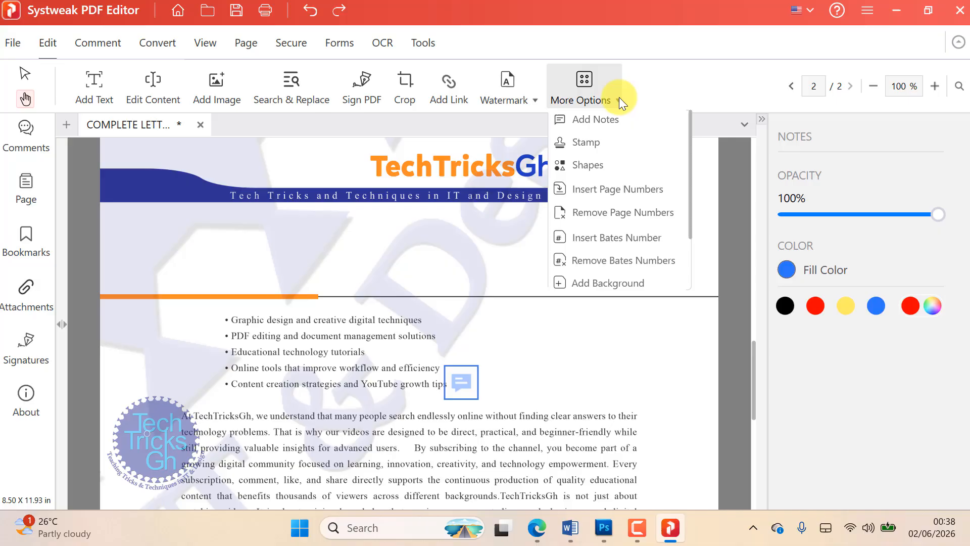
pyautogui.click(586, 141)
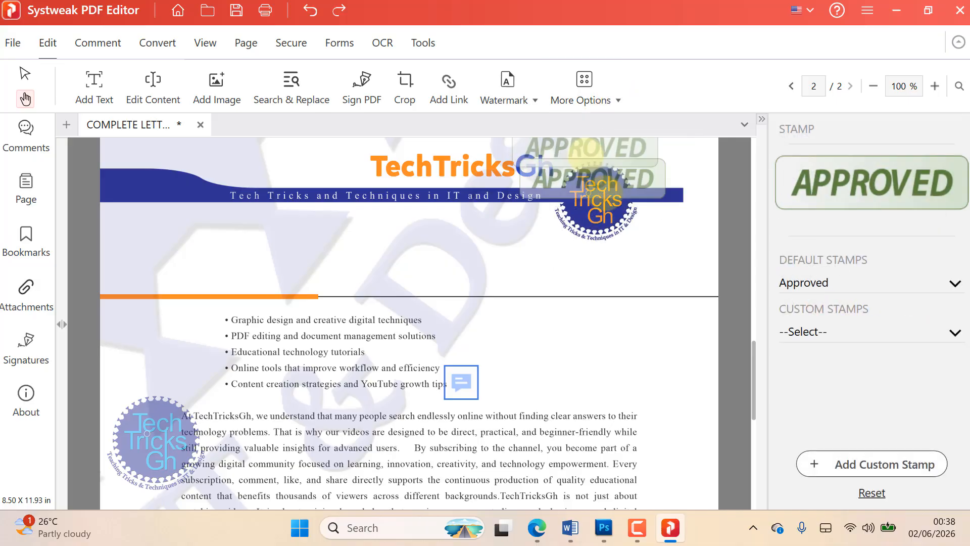
pyautogui.scroll(-3, 566, 409)
pyautogui.scroll(-4, 526, 354)
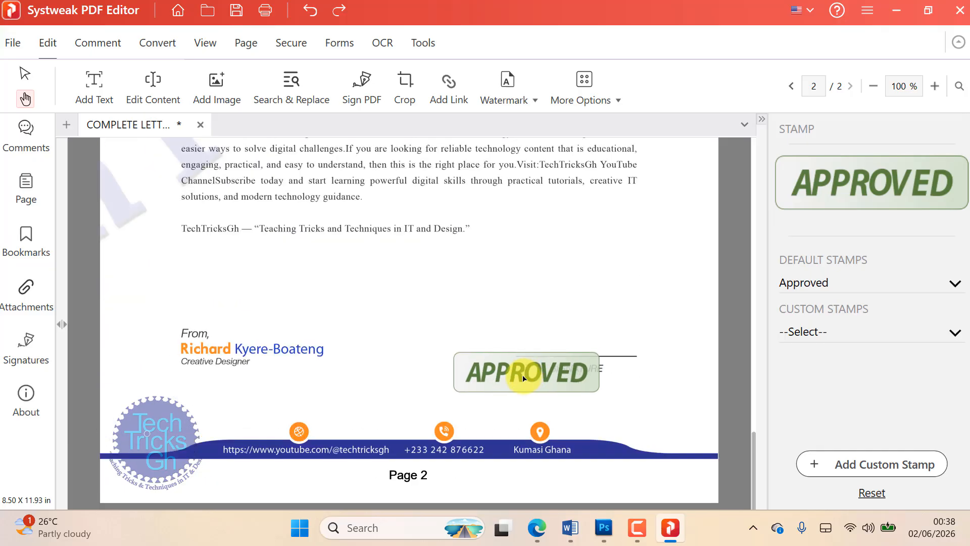
pyautogui.click(433, 351)
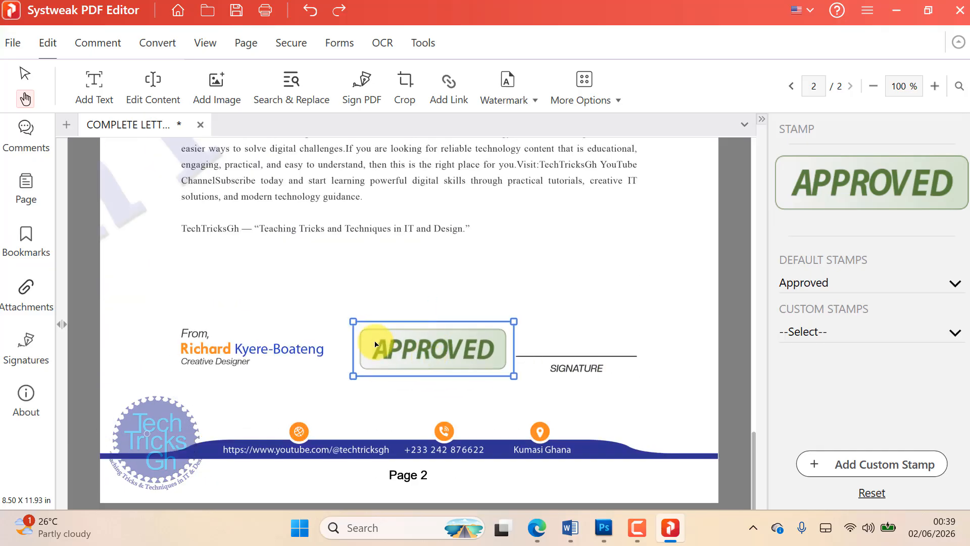
pyautogui.moveTo(364, 327); pyautogui.dragTo(421, 353)
pyautogui.moveTo(440, 360)
pyautogui.mouseDown()
pyautogui.moveTo(420, 353)
pyautogui.moveTo(441, 359)
pyautogui.mouseUp()
pyautogui.click(561, 333)
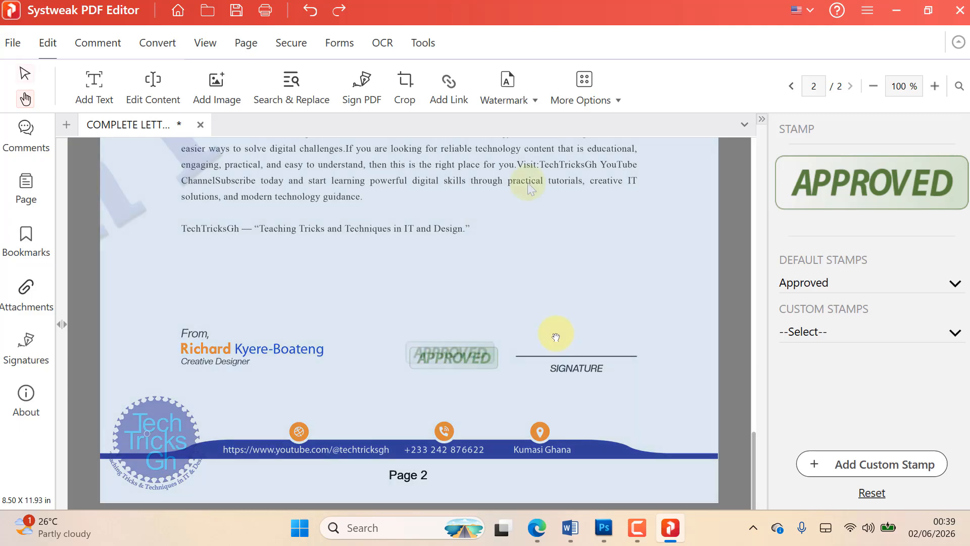
# Insert the saved blue signature on page 2, shrink it and position it just above the signature line
pyautogui.click(364, 94)
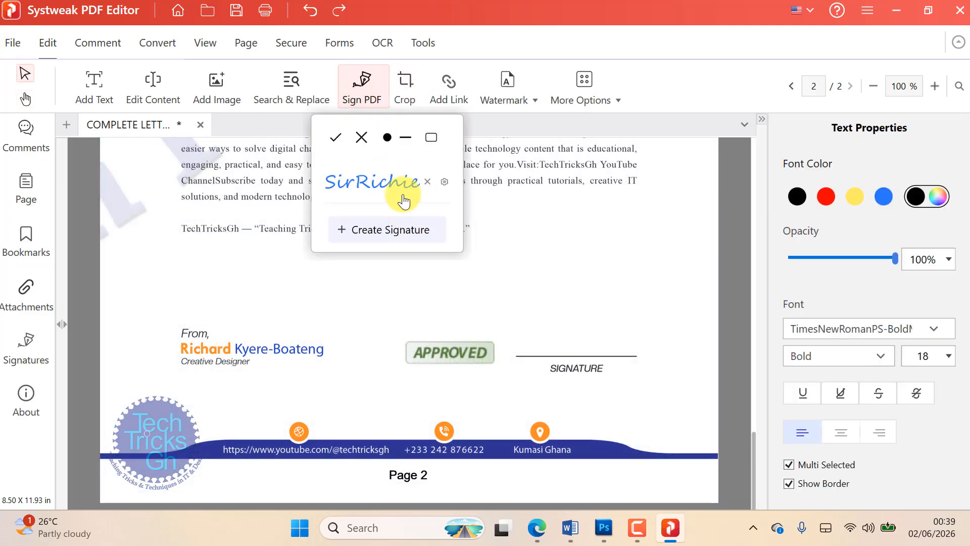
pyautogui.click(374, 183)
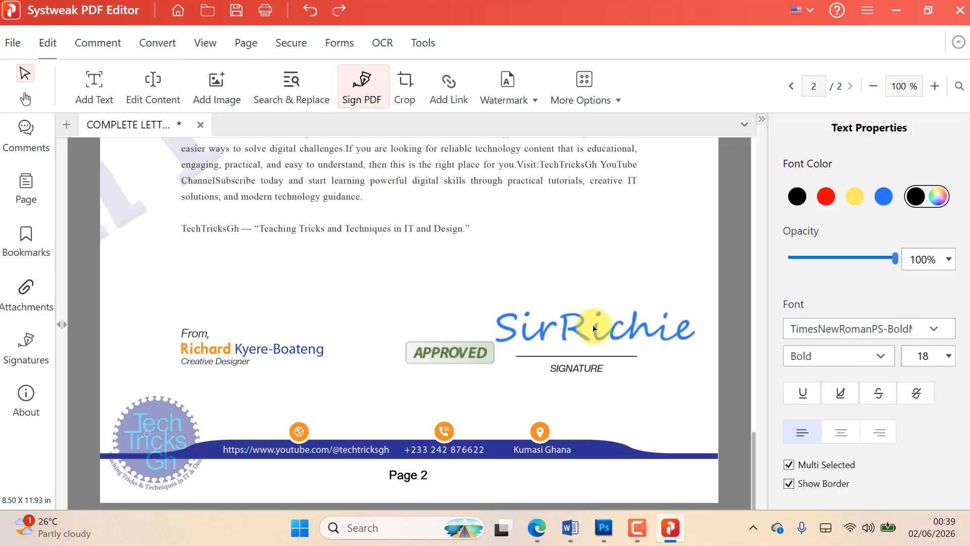
pyautogui.click(611, 311)
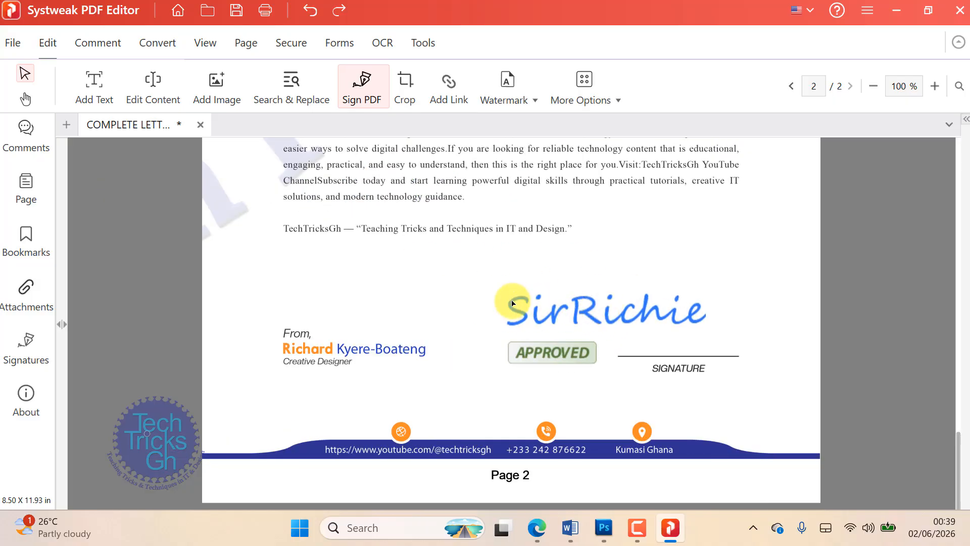
pyautogui.moveTo(512, 272)
pyautogui.mouseDown()
pyautogui.moveTo(615, 288)
pyautogui.moveTo(617, 312)
pyautogui.mouseUp()
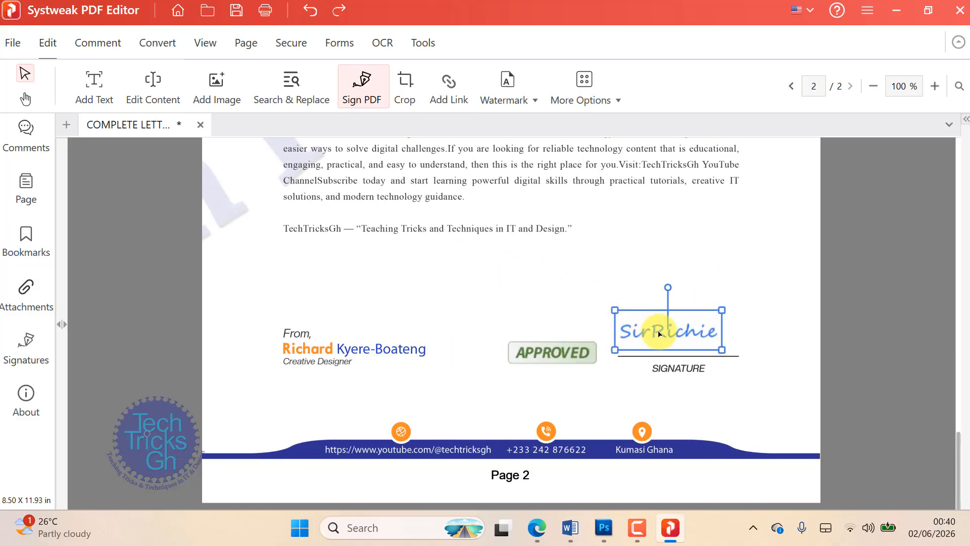
pyautogui.click(699, 301)
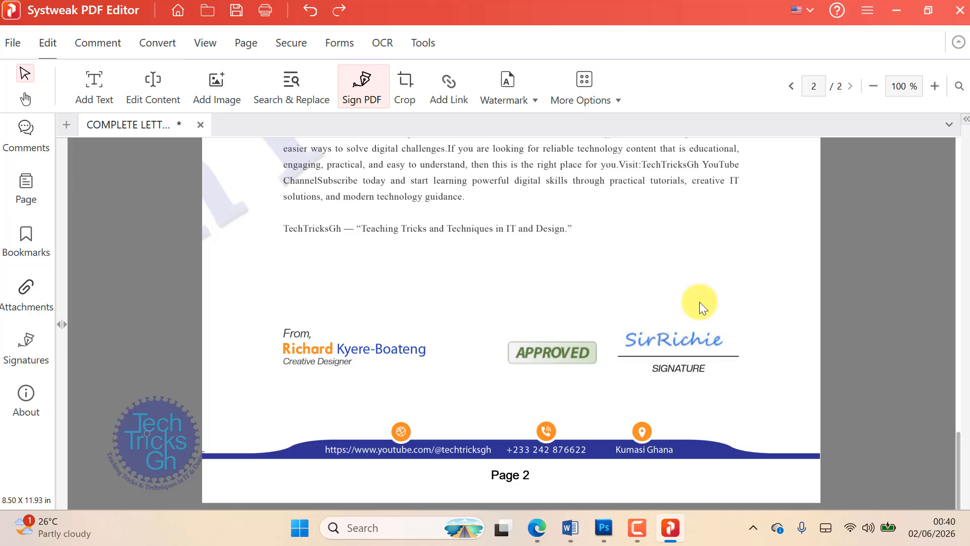